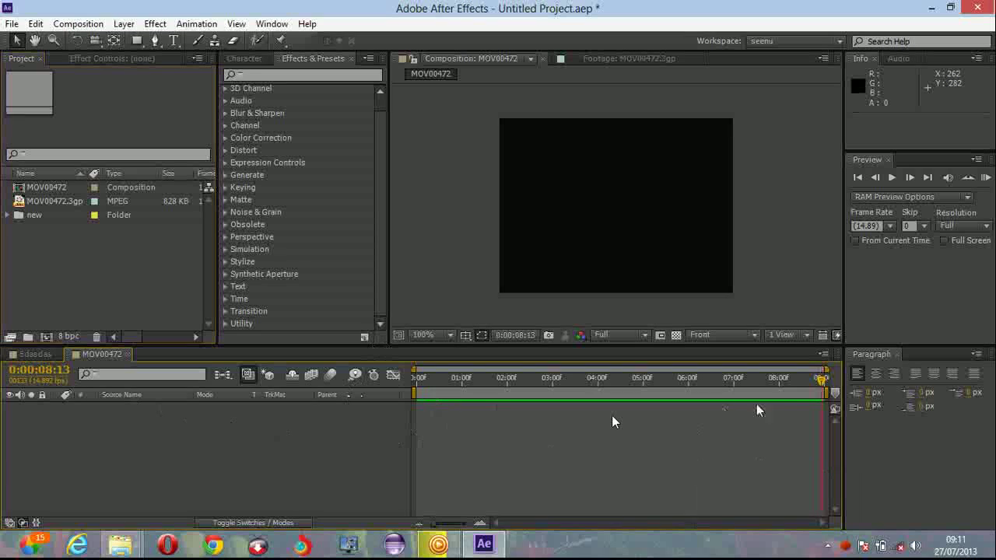
# Step: Create a new composition from the MOV00472.3gp footage
pyautogui.moveTo(822, 381)
pyautogui.mouseDown()
pyautogui.moveTo(774, 381)
pyautogui.moveTo(826, 387)
pyautogui.mouseUp()
pyautogui.click(45, 200)
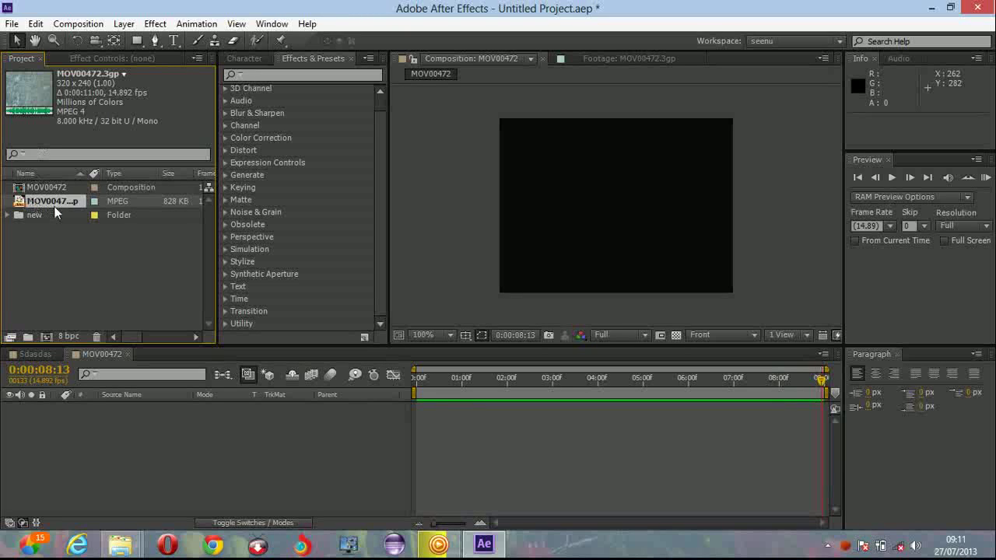
pyautogui.moveTo(34, 204); pyautogui.dragTo(46, 336)
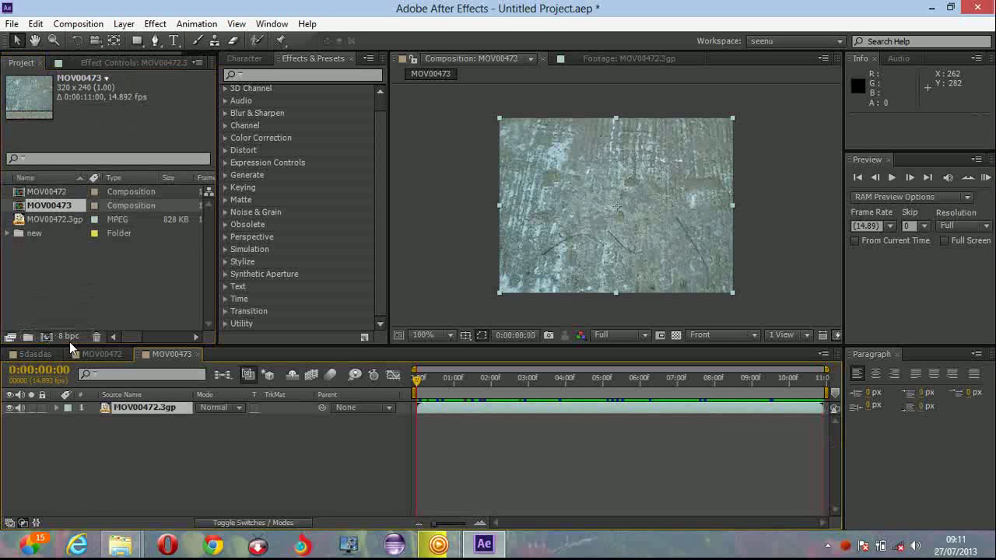
pyautogui.click(103, 430)
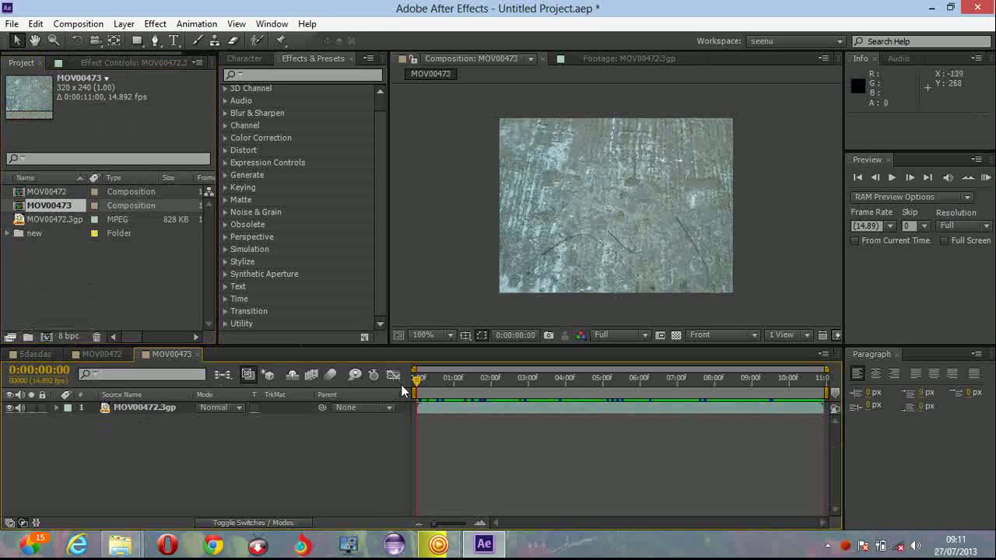
# Step: Enable time remapping on the MOV00472.3gp layer
pyautogui.moveTo(417, 381); pyautogui.dragTo(704, 375)
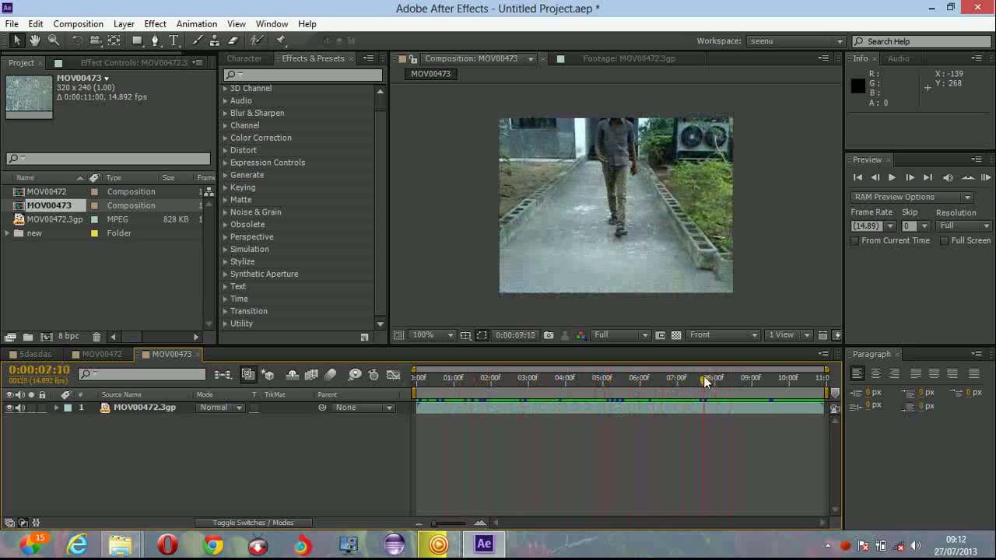
pyautogui.click(135, 410)
pyautogui.rightClick(135, 409)
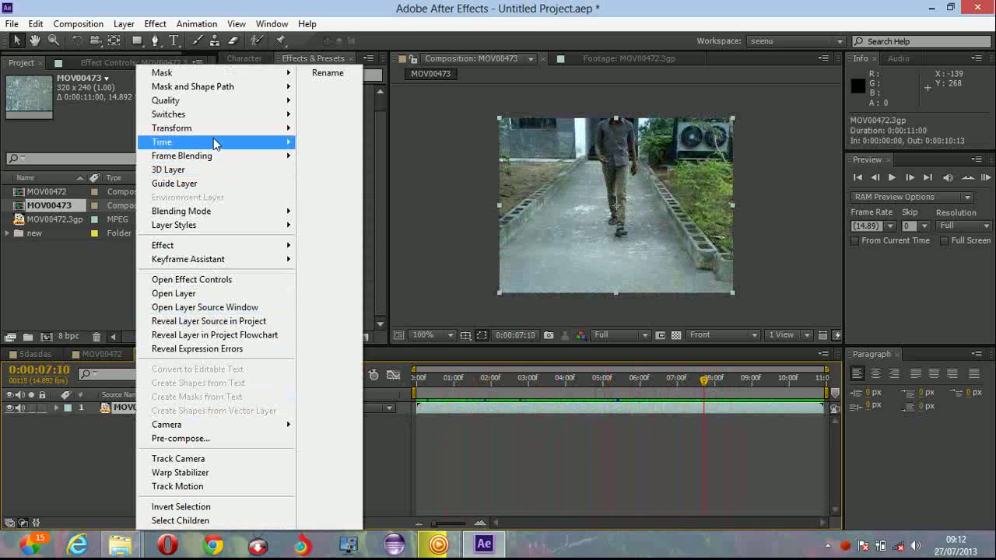
pyautogui.moveTo(215, 144)
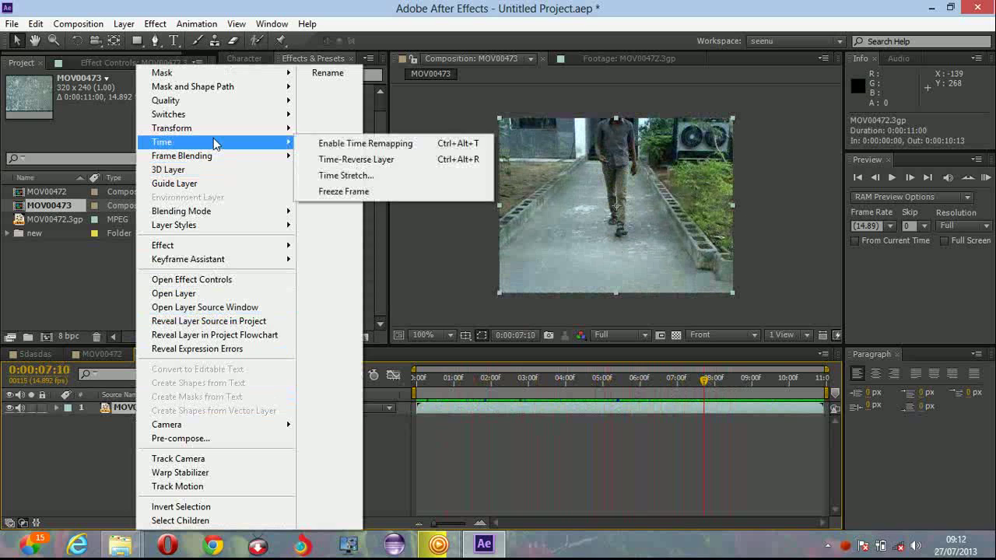
pyautogui.click(322, 145)
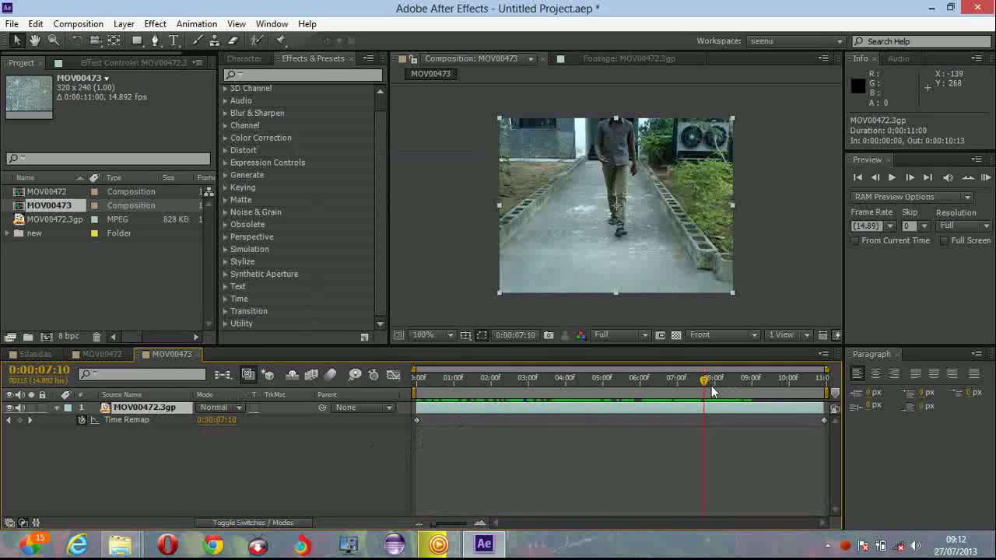
# Step: Scrub through the time-remapped clip to examine its frames around 0:00:08:10 and near its start
pyautogui.moveTo(711, 385); pyautogui.dragTo(750, 409)
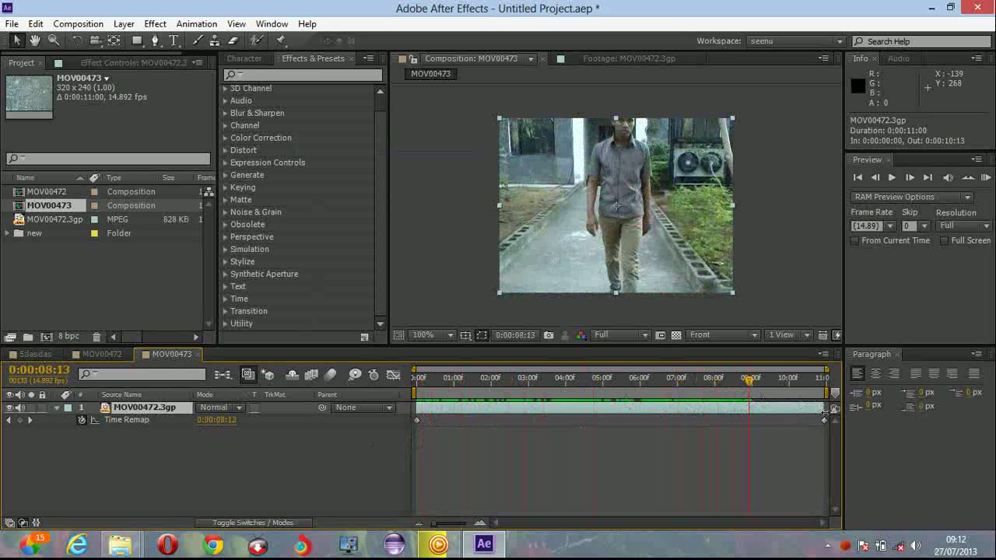
pyautogui.press('pageup')
pyautogui.press('pageup')
pyautogui.press('pageup')
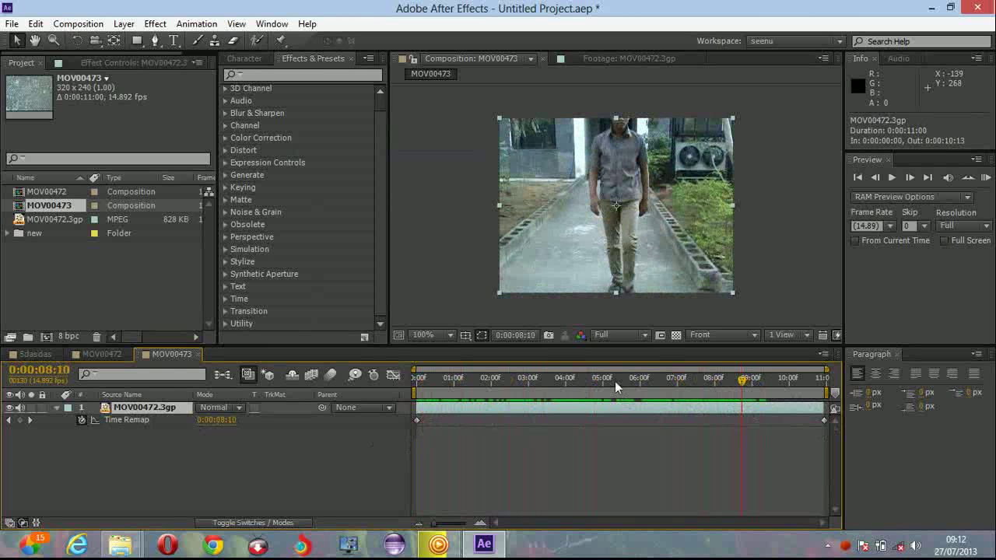
pyautogui.moveTo(741, 383); pyautogui.dragTo(456, 390)
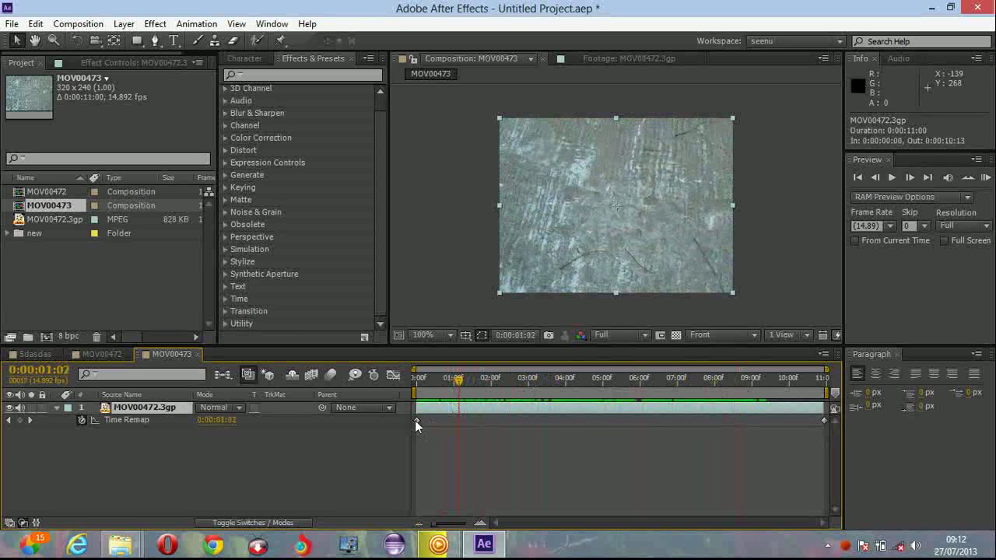
# Step: Try delaying the first Time Remap keyframe to 0:00:02:00, check the playback, and return the keyframe to 0:00:00:00
pyautogui.moveTo(418, 421); pyautogui.dragTo(494, 420)
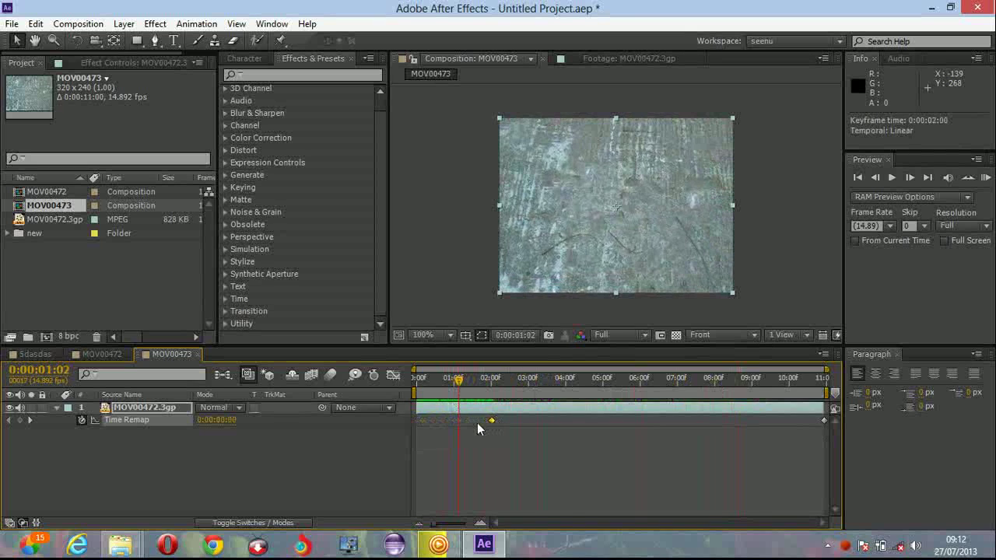
pyautogui.moveTo(458, 379); pyautogui.dragTo(421, 380)
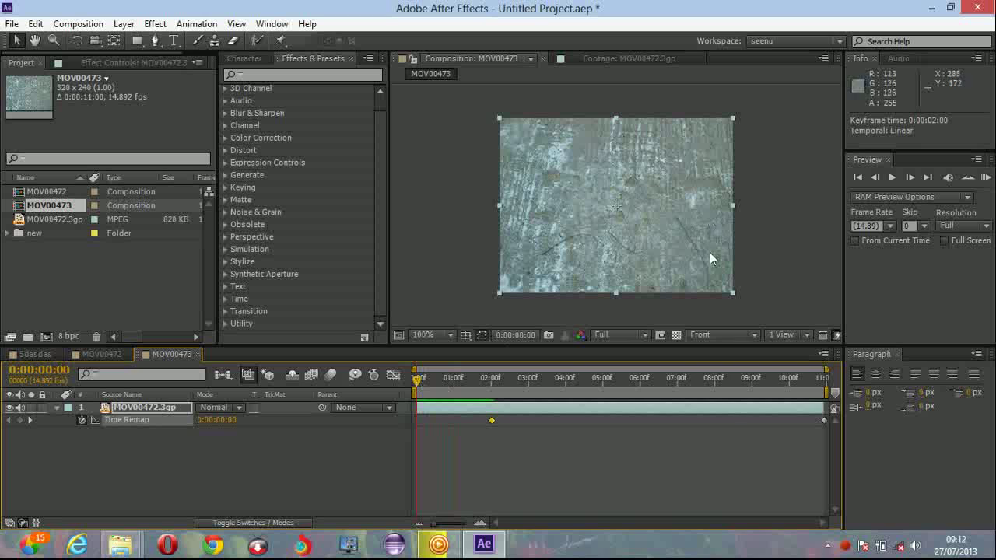
pyautogui.moveTo(418, 380)
pyautogui.mouseDown()
pyautogui.moveTo(800, 385)
pyautogui.moveTo(525, 382)
pyautogui.moveTo(714, 375)
pyautogui.moveTo(748, 378)
pyautogui.moveTo(420, 391)
pyautogui.mouseUp()
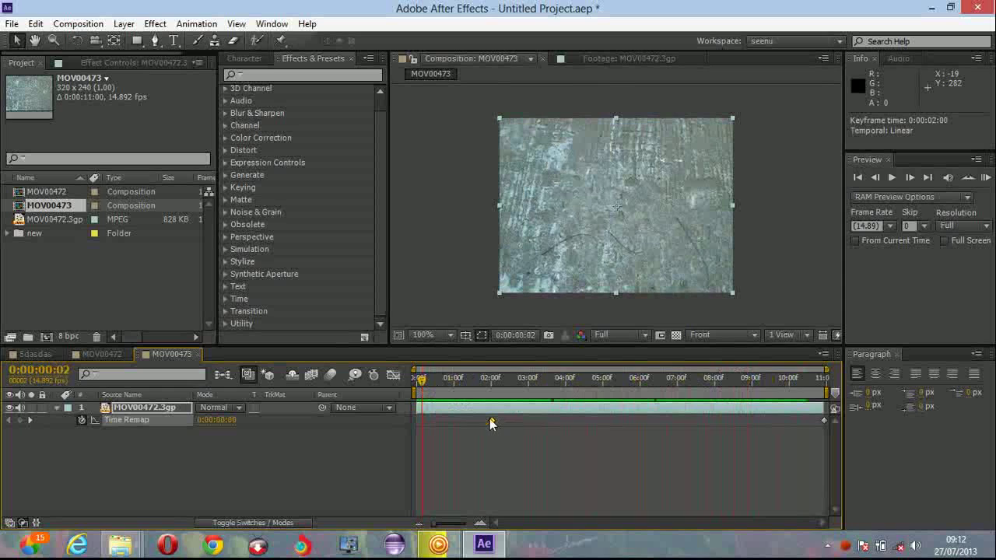
pyautogui.moveTo(491, 423); pyautogui.dragTo(418, 420)
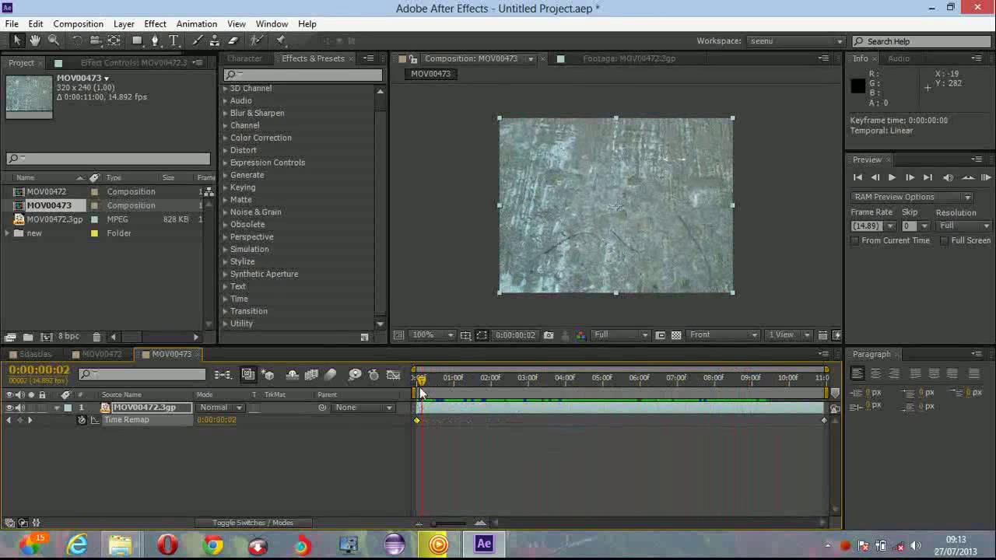
# Step: Add a Time Remap keyframe at 0:00:06:14 and shift it to about the 9-second mark to slow the first section
pyautogui.moveTo(429, 379); pyautogui.dragTo(677, 380)
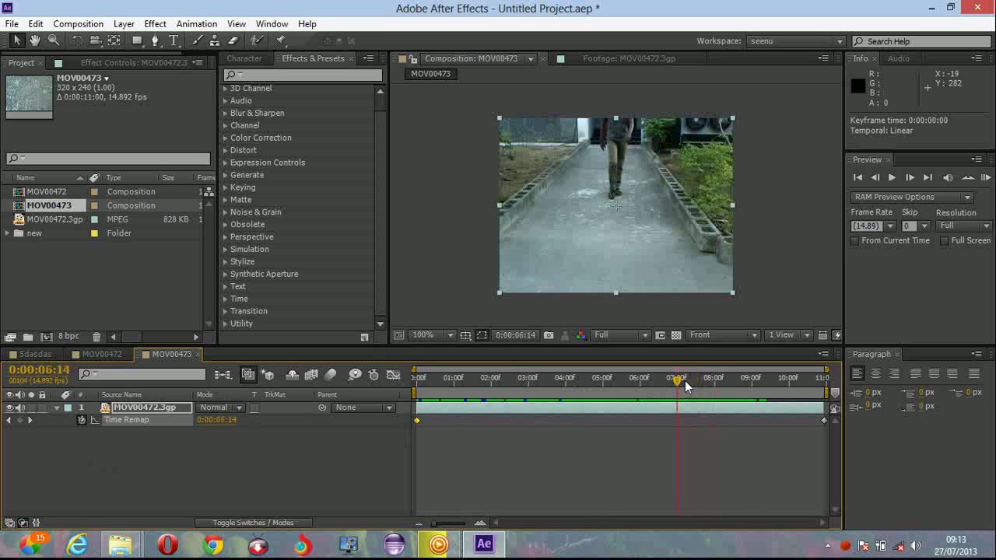
pyautogui.click(21, 421)
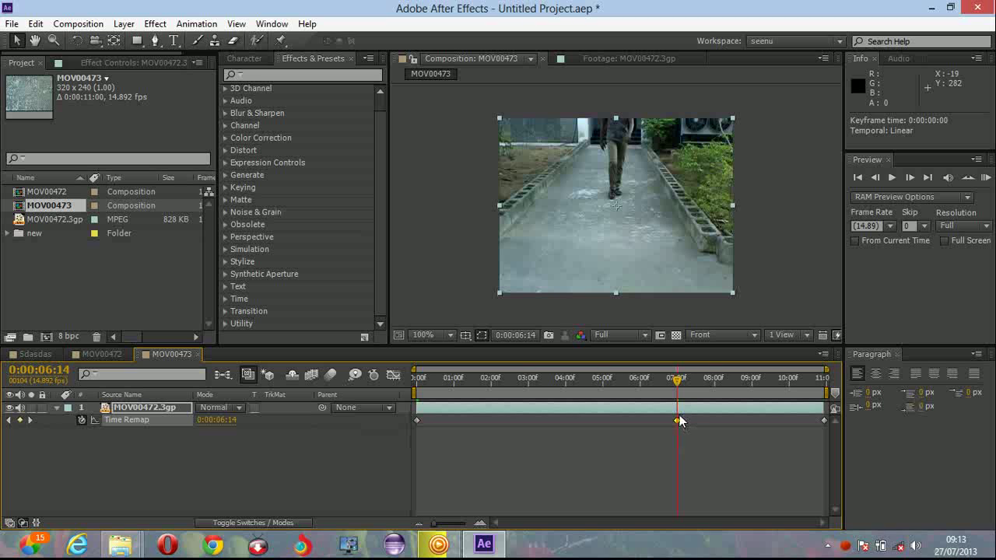
pyautogui.moveTo(678, 416)
pyautogui.moveTo(677, 380)
pyautogui.mouseDown()
pyautogui.moveTo(706, 381)
pyautogui.moveTo(678, 381)
pyautogui.mouseUp()
pyautogui.moveTo(678, 420); pyautogui.dragTo(751, 416)
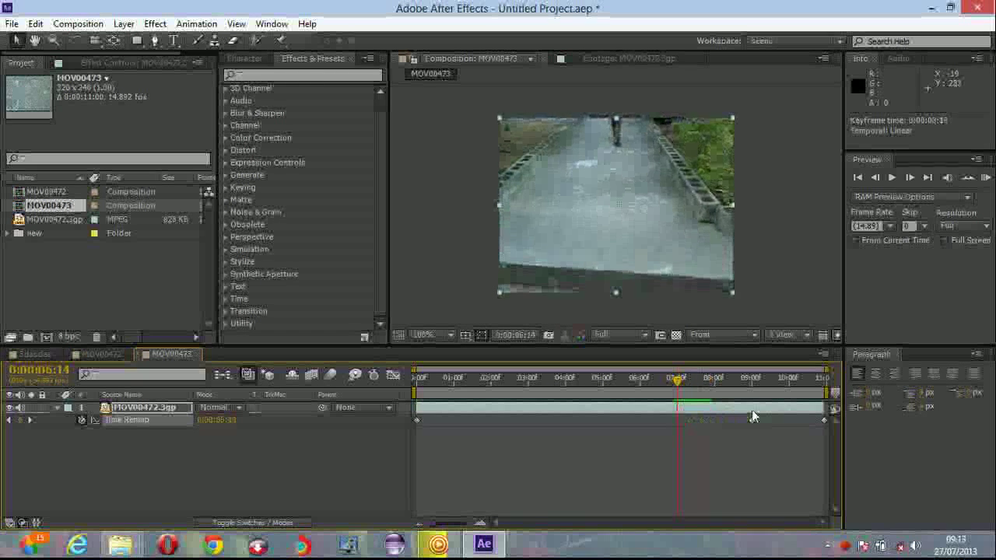
# Step: Preview the slowed section of the clip from around the 6-second mark
pyautogui.moveTo(677, 381); pyautogui.dragTo(624, 387)
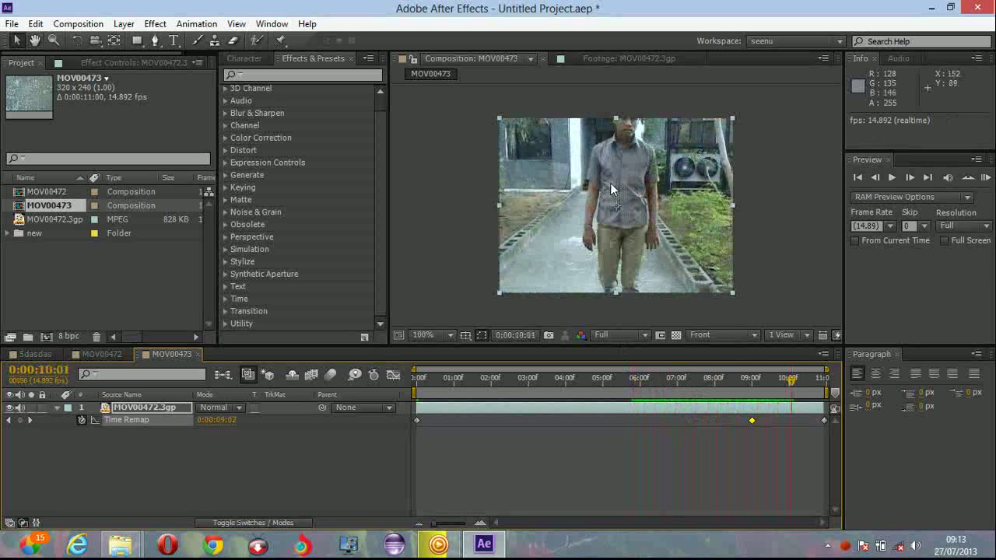
pyautogui.moveTo(790, 381); pyautogui.dragTo(663, 381)
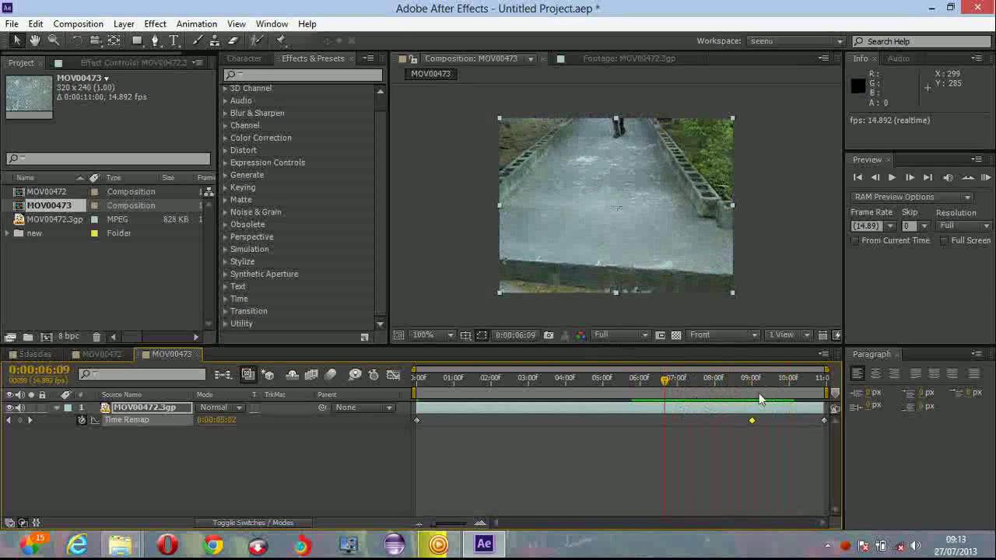
pyautogui.moveTo(664, 381); pyautogui.dragTo(666, 382)
pyautogui.press('space')
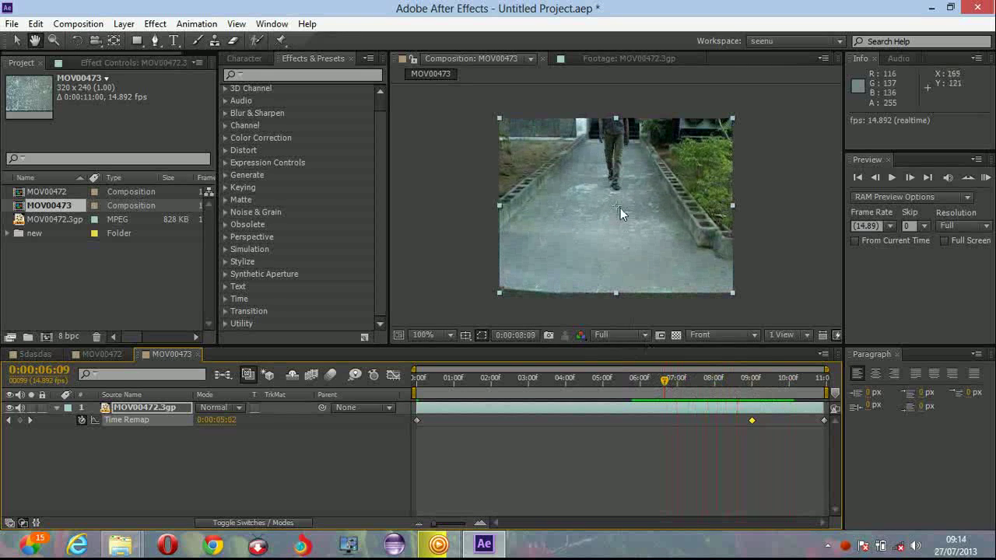
# Step: Move the middle Time Remap keyframe to 0:00:04:14 and preview the sped-up clip from the start
pyautogui.moveTo(739, 381); pyautogui.dragTo(699, 385)
pyautogui.moveTo(753, 420); pyautogui.dragTo(606, 421)
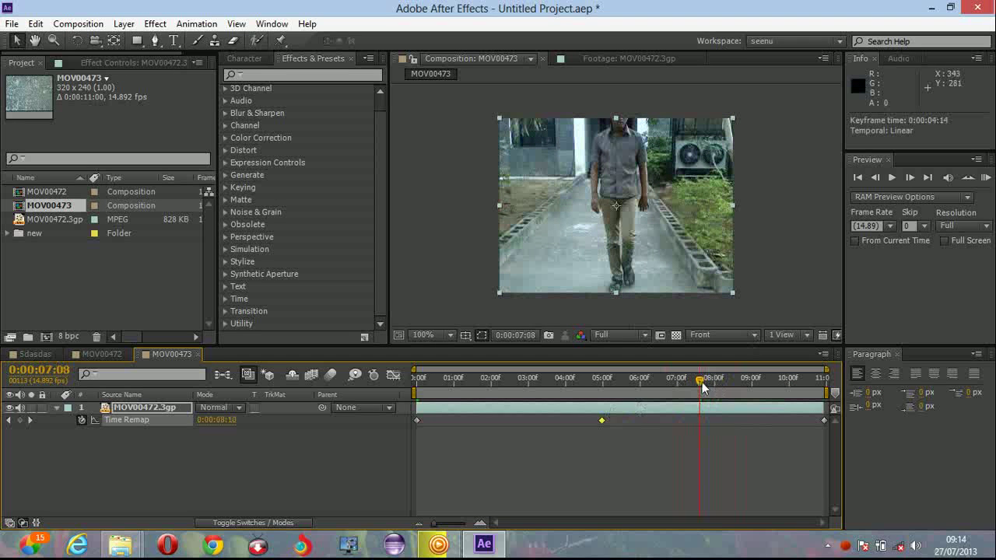
pyautogui.click(857, 178)
pyautogui.press('KP_0')
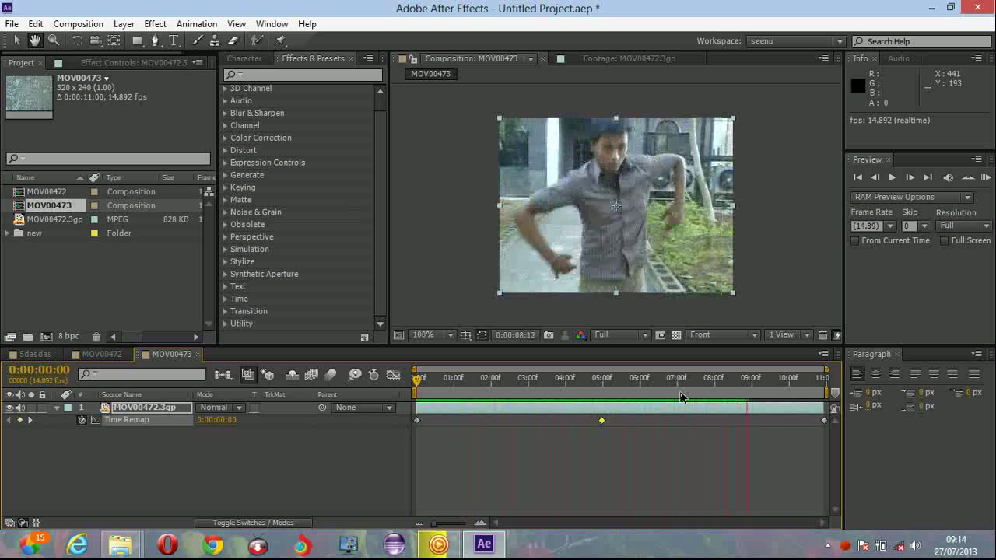
pyautogui.click(752, 382)
pyautogui.moveTo(752, 381); pyautogui.dragTo(564, 386)
pyautogui.press('space')
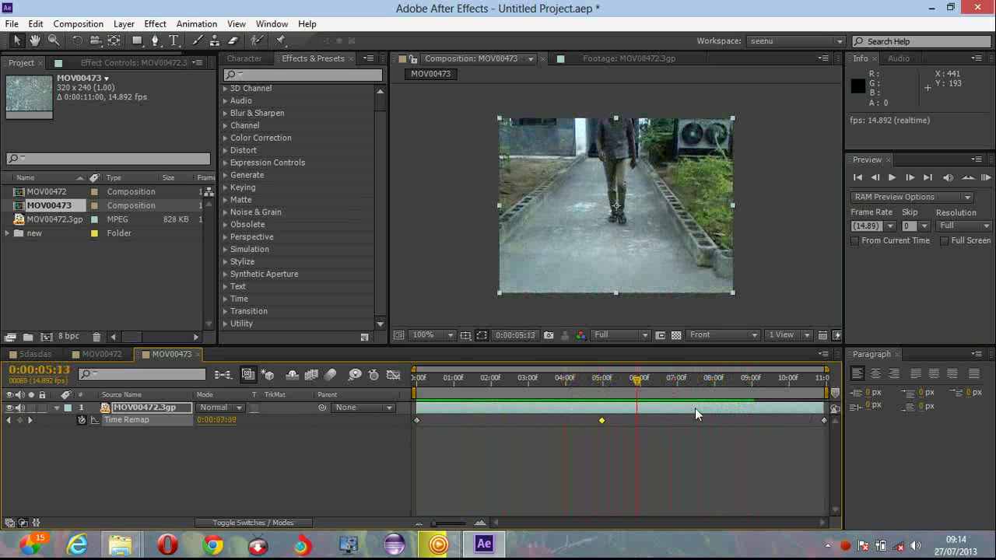
# Step: Remove the middle Time Remap keyframe and preview the clip from 0:00:06:14
pyautogui.moveTo(603, 420)
pyautogui.moveTo(603, 421); pyautogui.dragTo(621, 420)
pyautogui.moveTo(633, 384); pyautogui.dragTo(675, 383)
pyautogui.press('space')
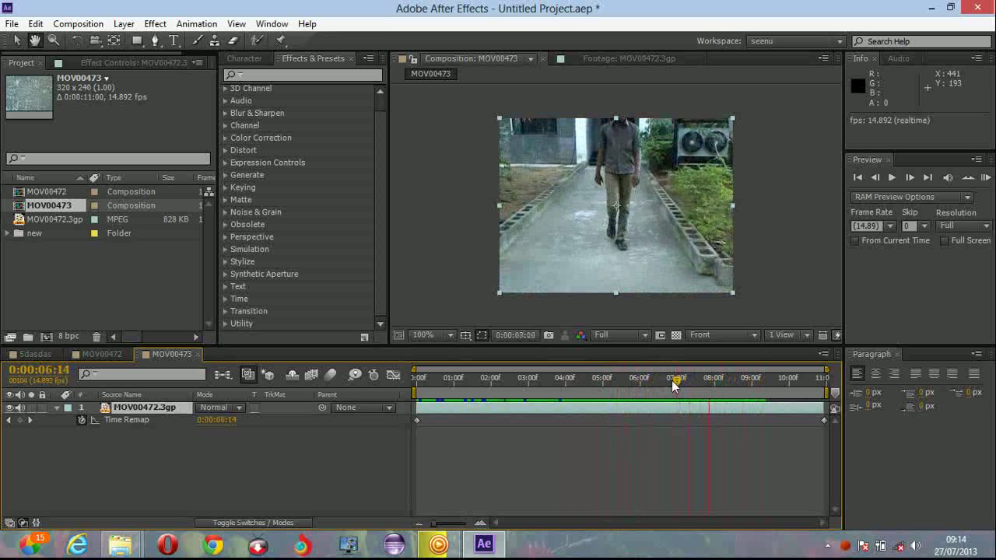
# Step: End the work area at 0:00:09:13, trim the composition to it, and check the remaining final frames
pyautogui.moveTo(744, 383); pyautogui.dragTo(729, 383)
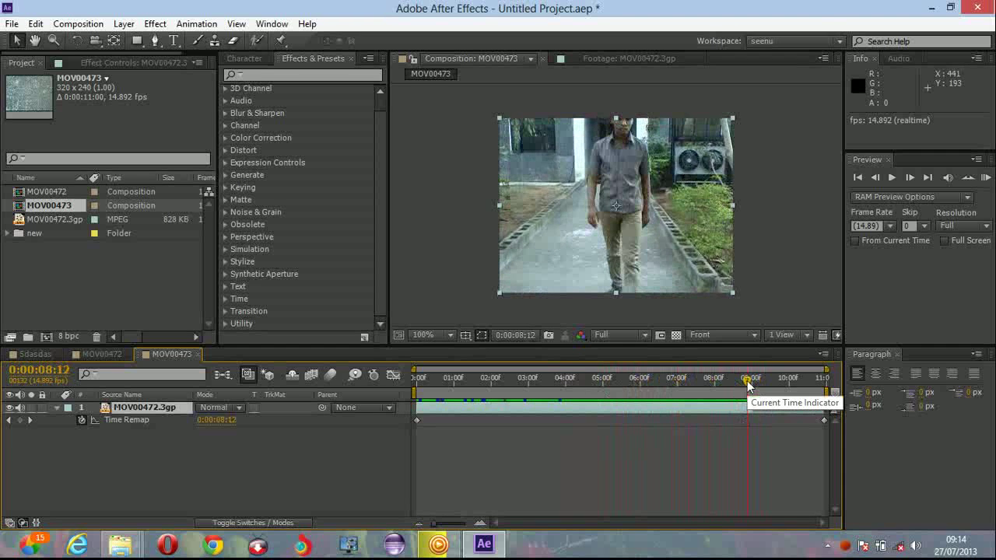
pyautogui.moveTo(747, 387); pyautogui.dragTo(770, 386)
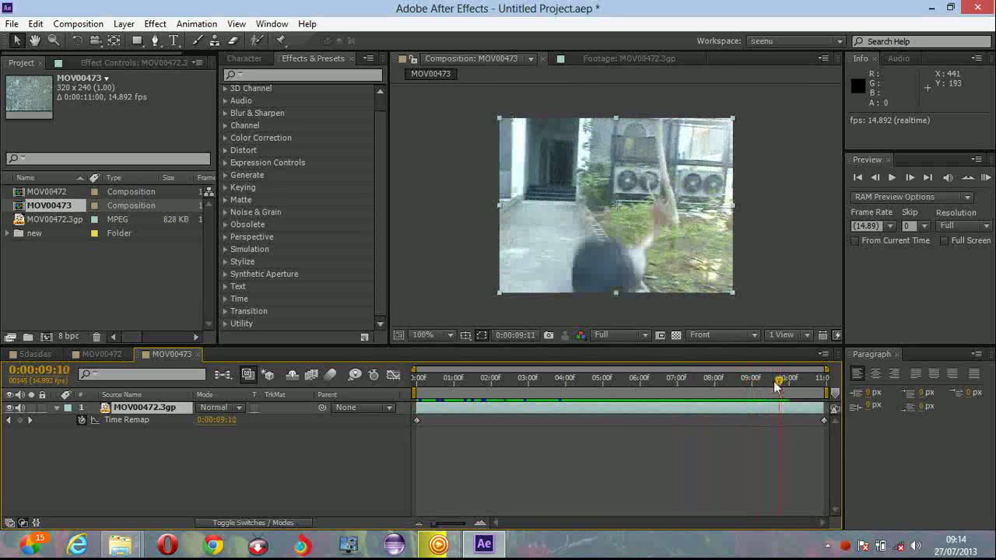
pyautogui.moveTo(780, 383); pyautogui.dragTo(764, 381)
pyautogui.moveTo(826, 393); pyautogui.dragTo(789, 392)
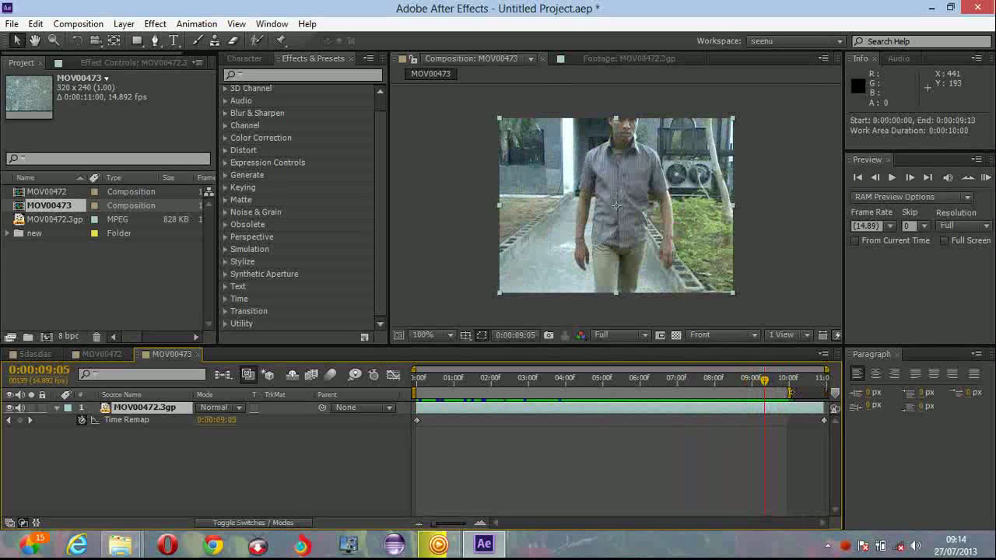
pyautogui.rightClick(788, 392)
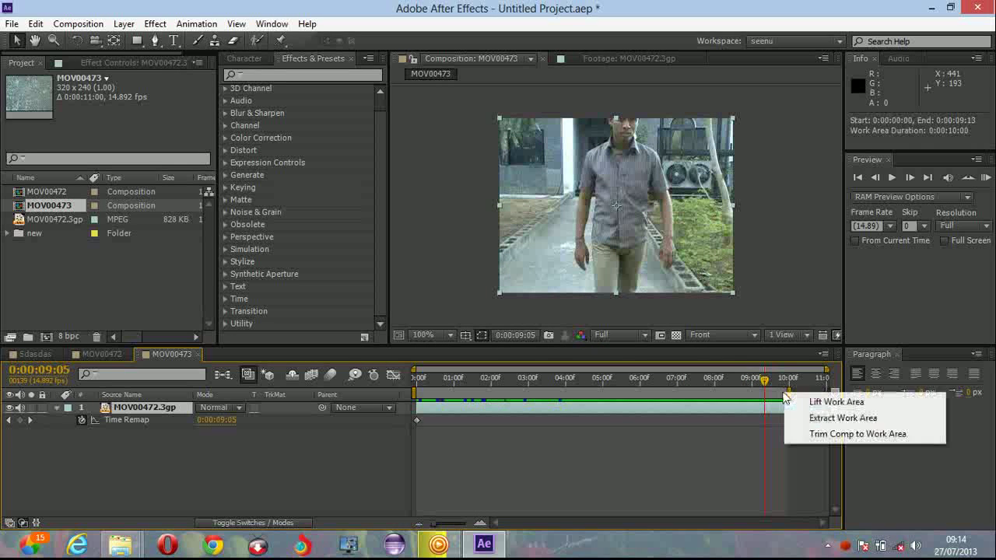
pyautogui.click(821, 435)
pyautogui.click(807, 383)
pyautogui.moveTo(807, 383); pyautogui.dragTo(770, 379)
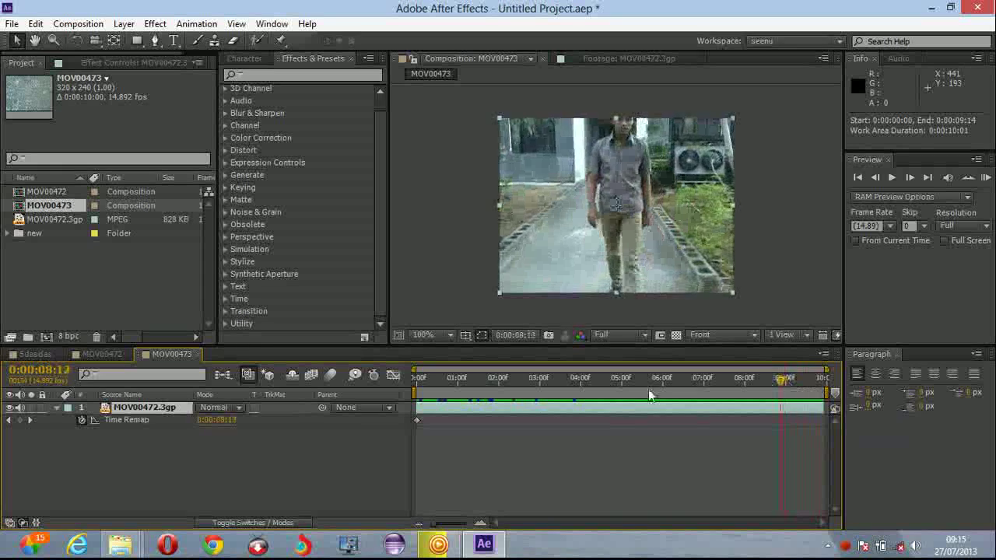
pyautogui.click(389, 414)
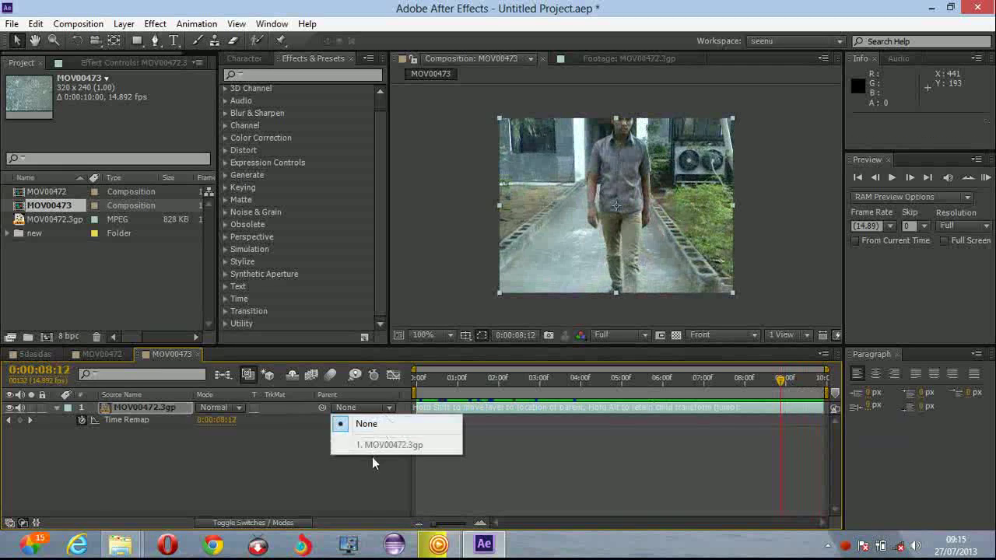
pyautogui.click(366, 418)
pyautogui.click(255, 408)
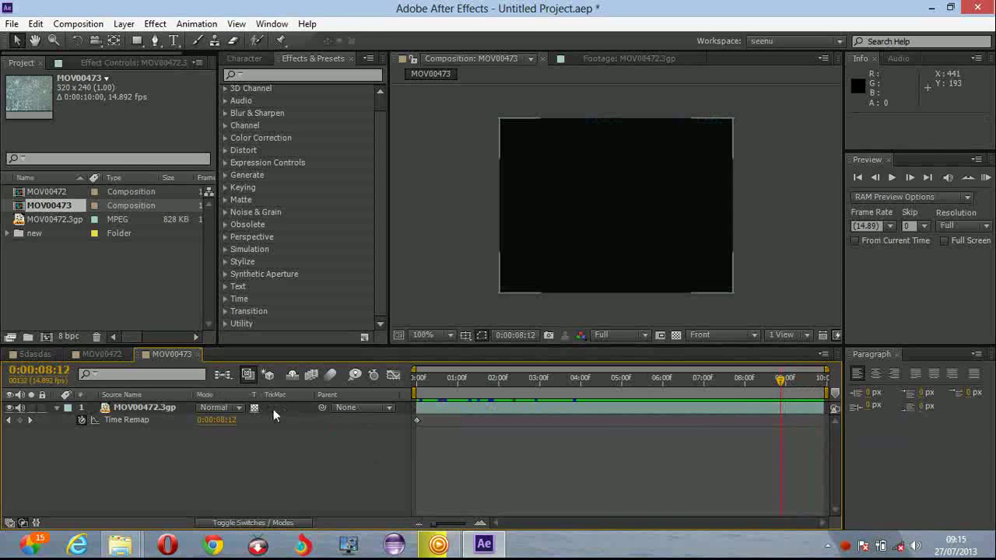
pyautogui.click(257, 407)
pyautogui.rightClick(301, 410)
pyautogui.click(366, 436)
# Step: Add a Time Remap keyframe at 0:00:08:14 and shift it earlier to about the 6-second mark
pyautogui.moveTo(781, 382)
pyautogui.mouseDown()
pyautogui.moveTo(754, 381)
pyautogui.moveTo(785, 381)
pyautogui.mouseUp()
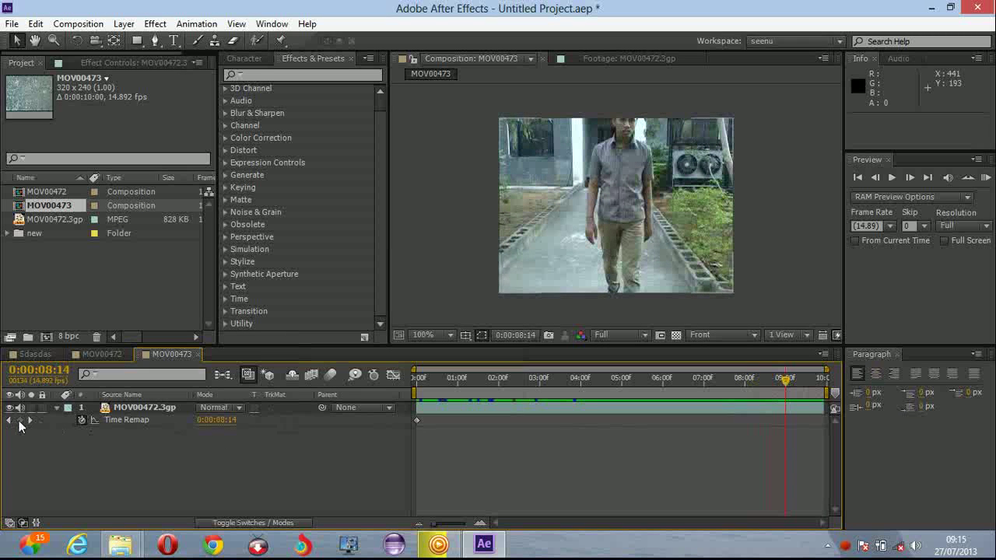
pyautogui.click(19, 421)
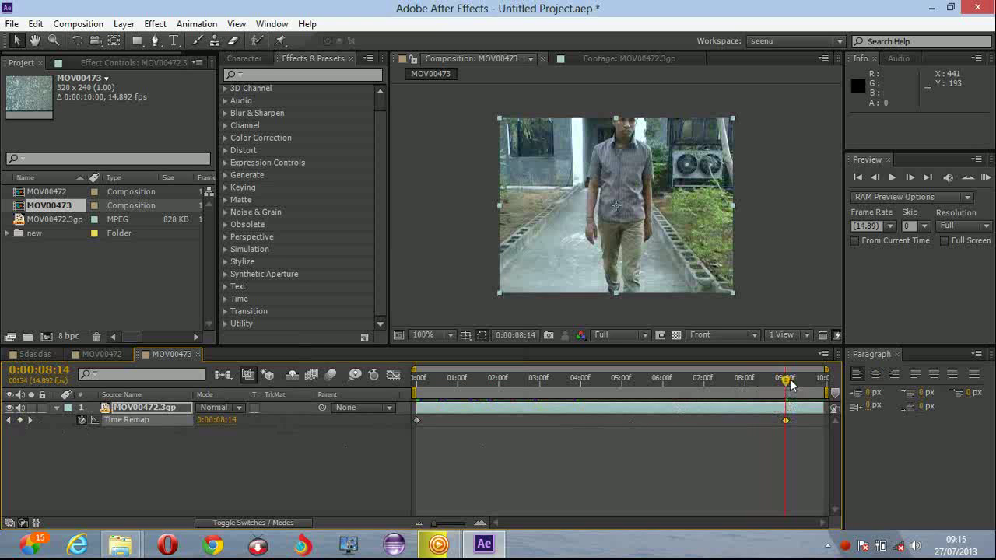
pyautogui.moveTo(785, 380)
pyautogui.mouseDown()
pyautogui.moveTo(757, 378)
pyautogui.moveTo(781, 379)
pyautogui.mouseUp()
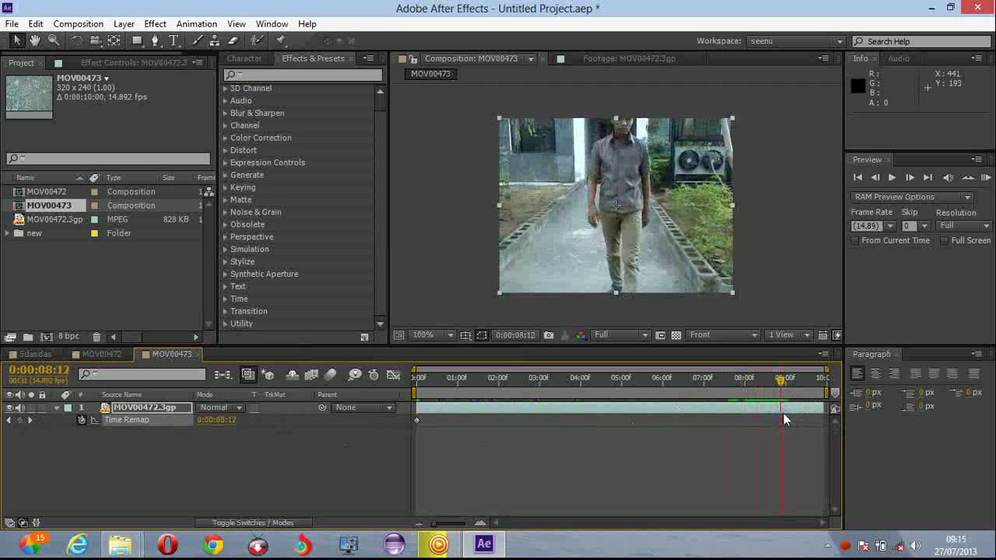
pyautogui.moveTo(785, 417); pyautogui.dragTo(667, 420)
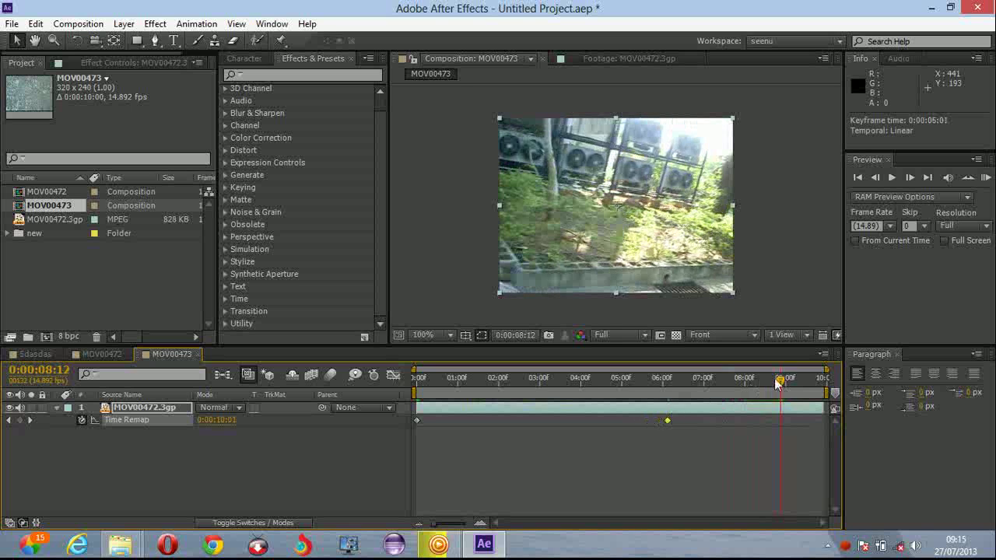
# Step: Preview the remapped clip from 0:00:00:08, and examine the frames around the last Time Remap keyframe
pyautogui.click(438, 387)
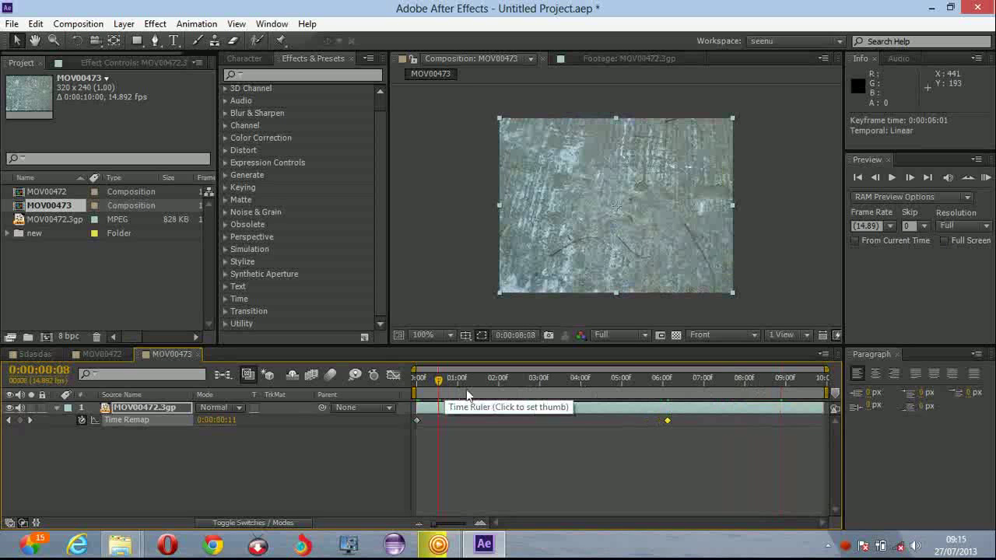
pyautogui.press('space')
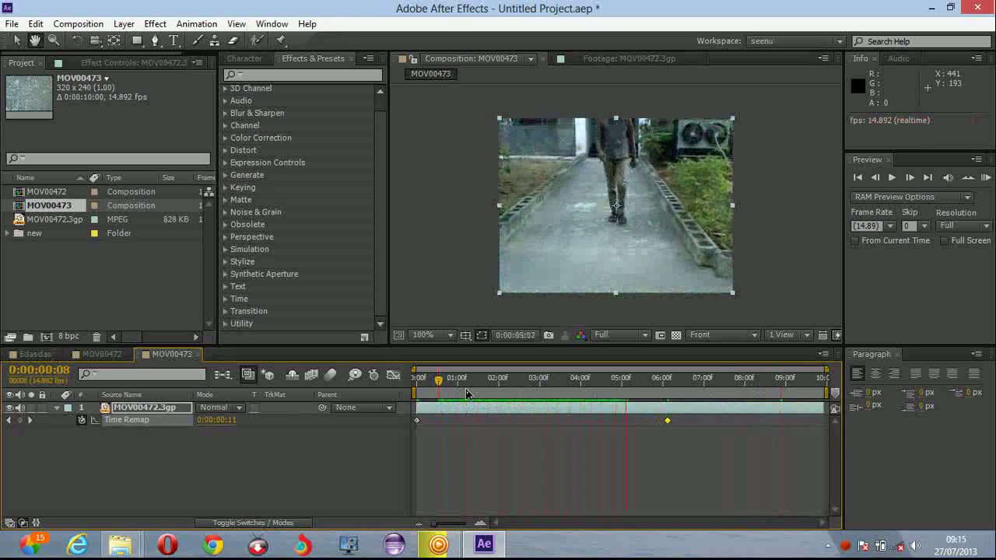
pyautogui.click(466, 391)
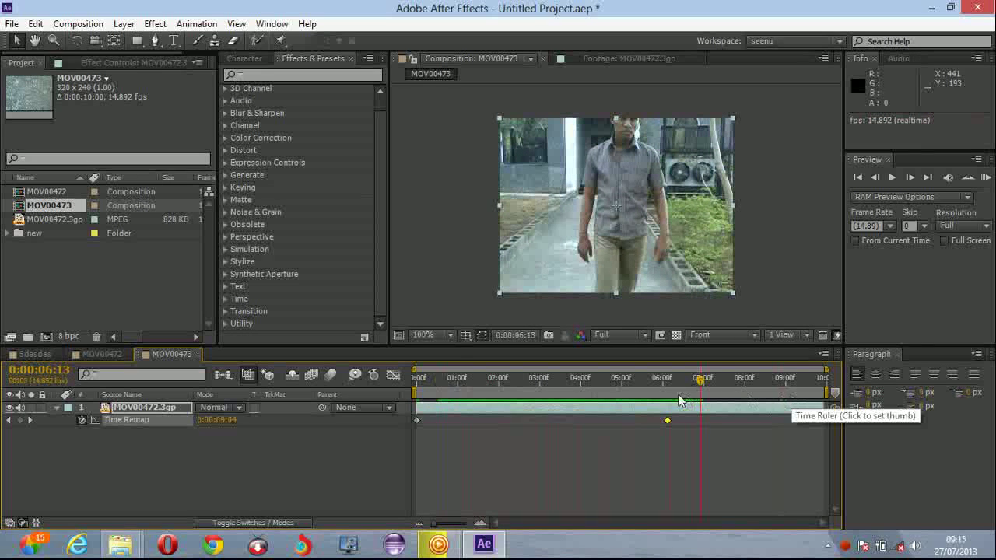
pyautogui.moveTo(698, 388); pyautogui.dragTo(677, 391)
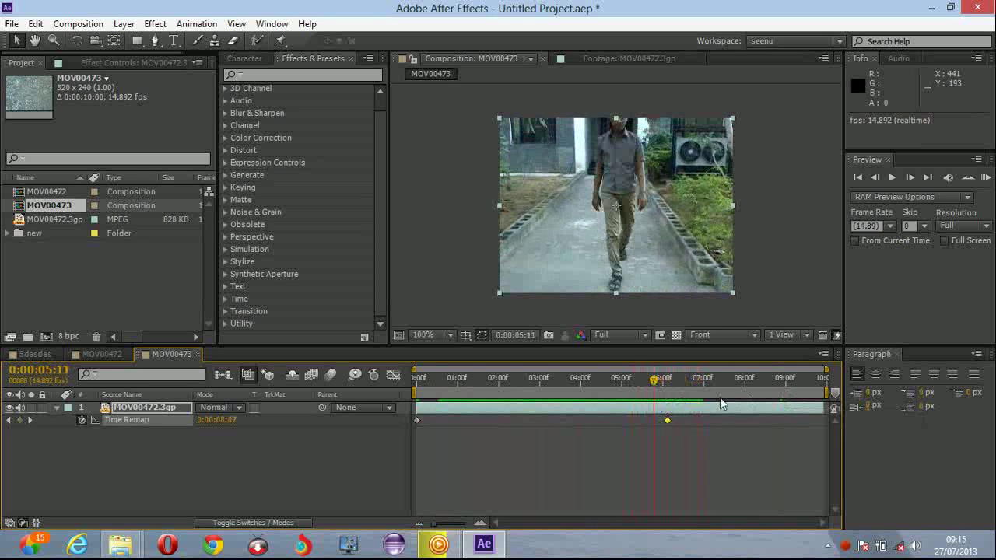
# Step: Shift the last Time Remap keyframe earlier to 0:00:03:06 and preview the clip from 0:00:00:04
pyautogui.moveTo(667, 420); pyautogui.dragTo(557, 422)
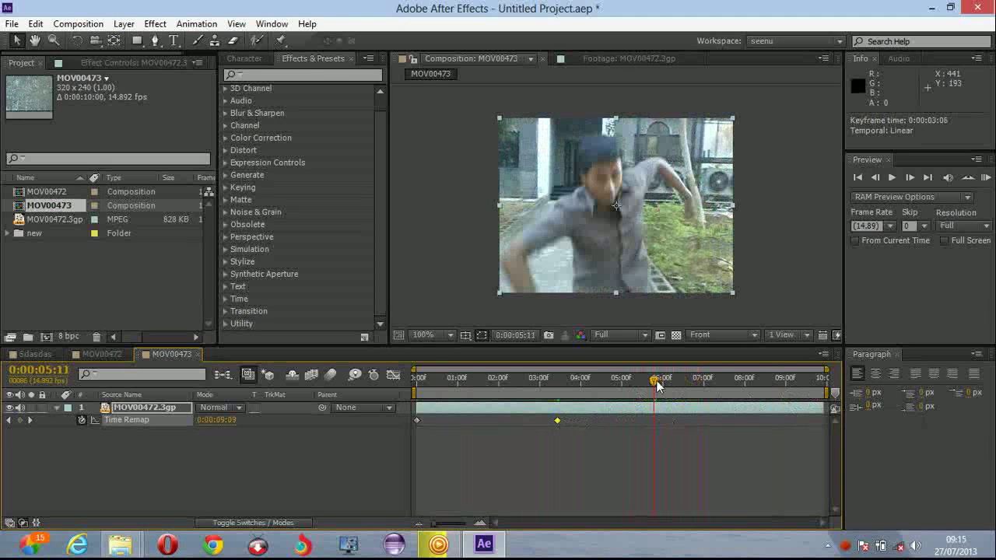
pyautogui.moveTo(654, 378); pyautogui.dragTo(427, 379)
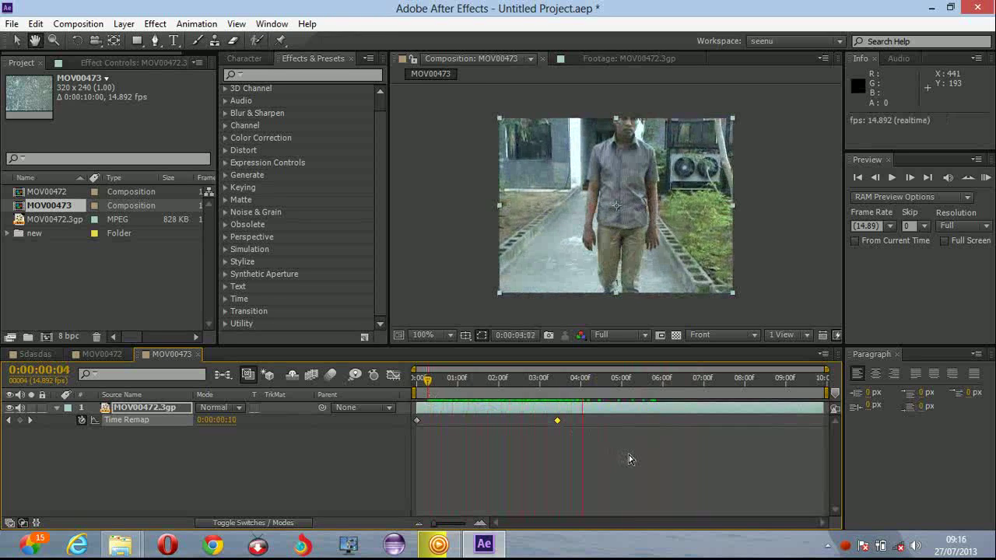
pyautogui.press('space')
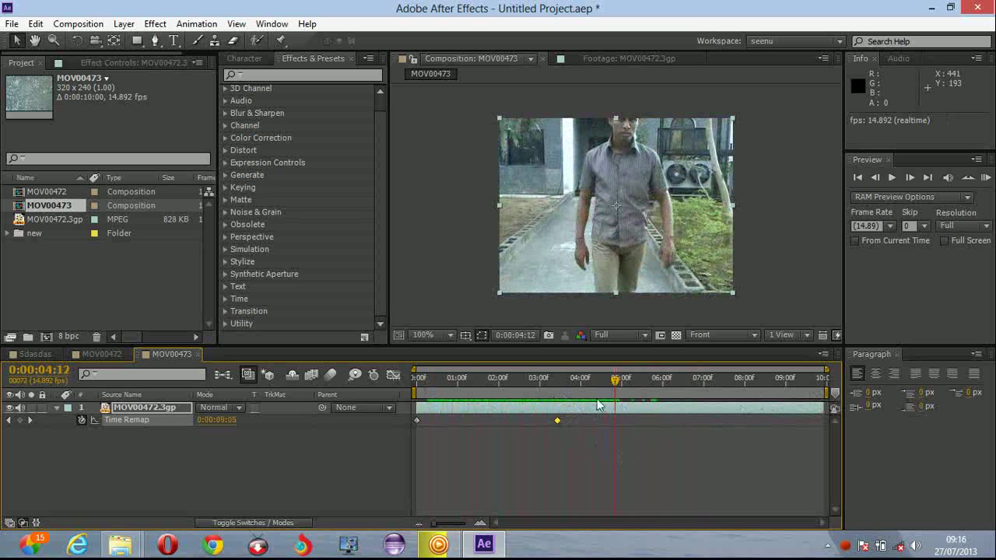
# Step: Check the frame at 0:00:03:07, and shift the last Time Remap keyframe to 0:00:04:01
pyautogui.moveTo(621, 380); pyautogui.dragTo(559, 381)
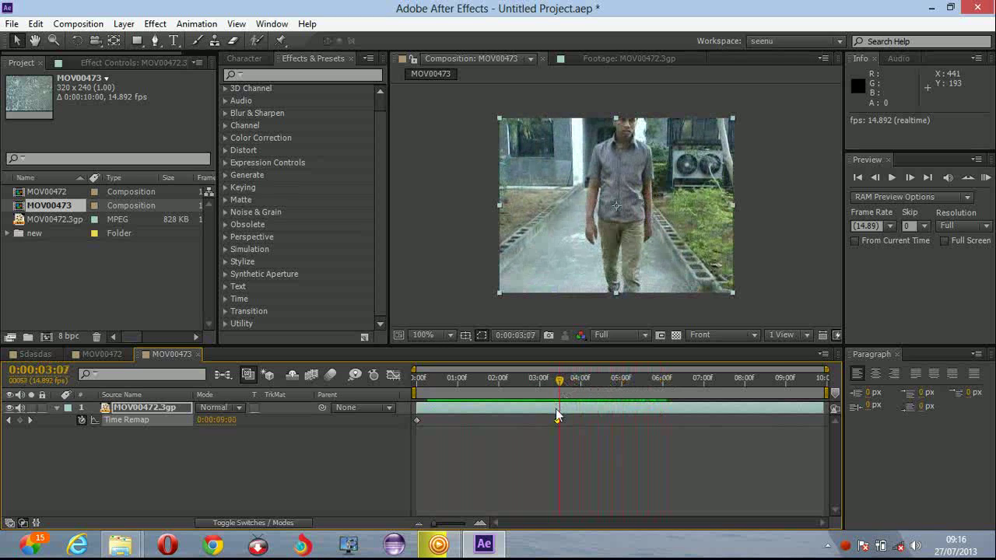
pyautogui.click(557, 420)
pyautogui.moveTo(559, 420); pyautogui.dragTo(585, 418)
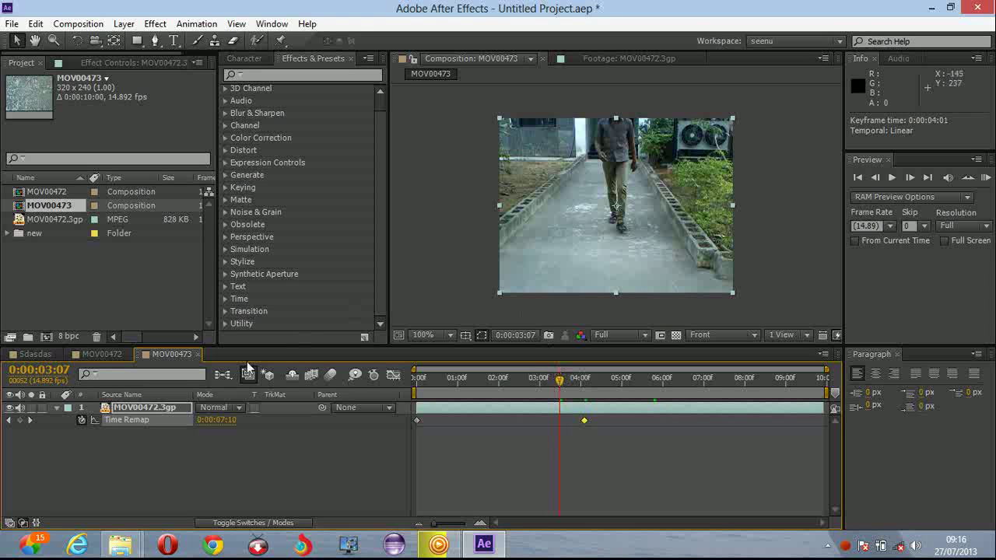
# Step: Add a Time Remap keyframe at 0:00:05:07 by accepting the existing remap value, and check the options available for that keyframe
pyautogui.moveTo(559, 385); pyautogui.dragTo(643, 385)
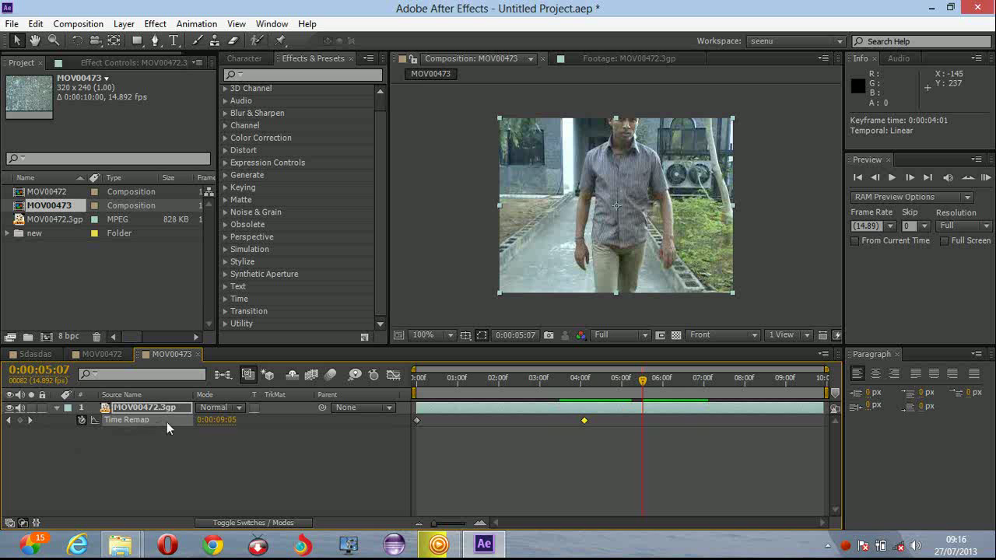
pyautogui.rightClick(214, 420)
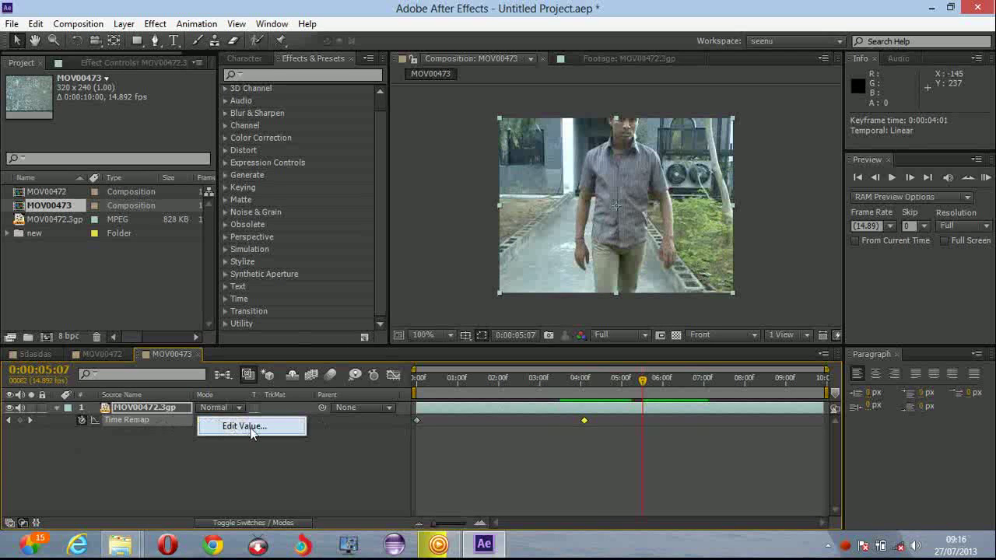
pyautogui.click(250, 428)
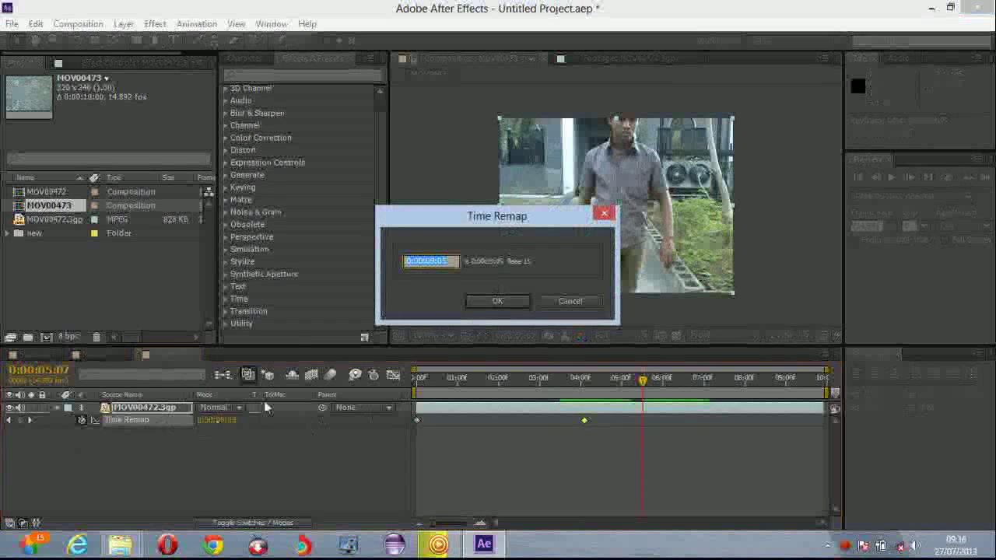
pyautogui.click(494, 302)
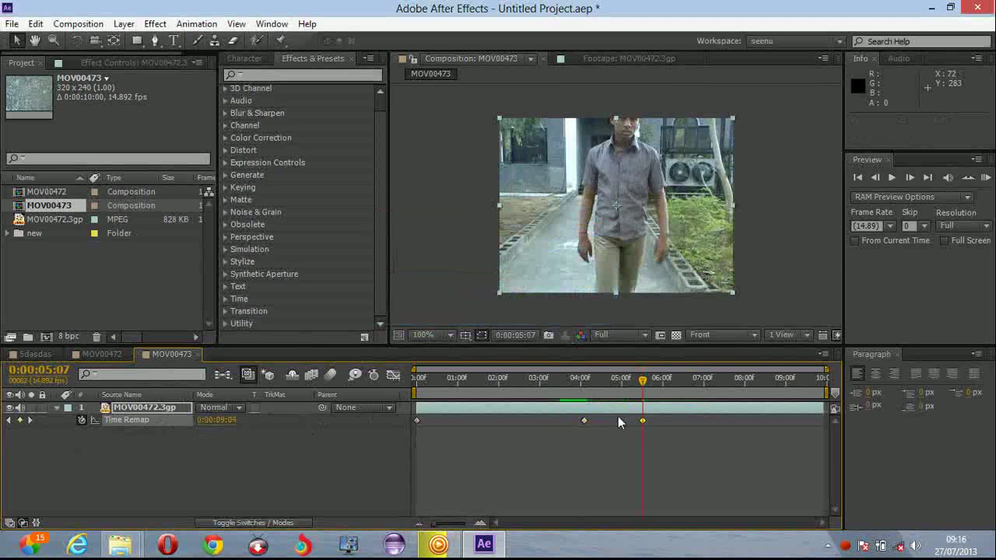
pyautogui.moveTo(644, 420)
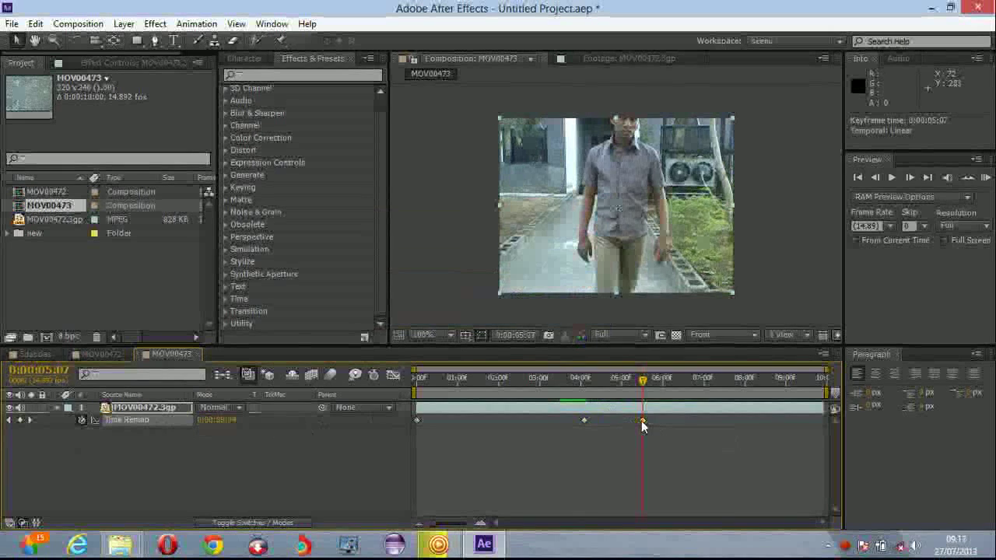
pyautogui.rightClick(642, 421)
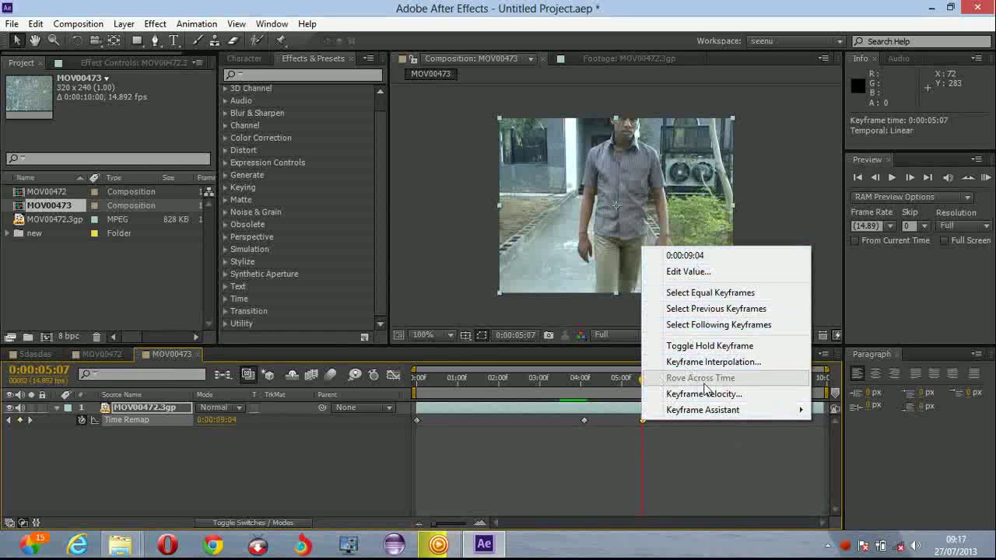
pyautogui.click(606, 455)
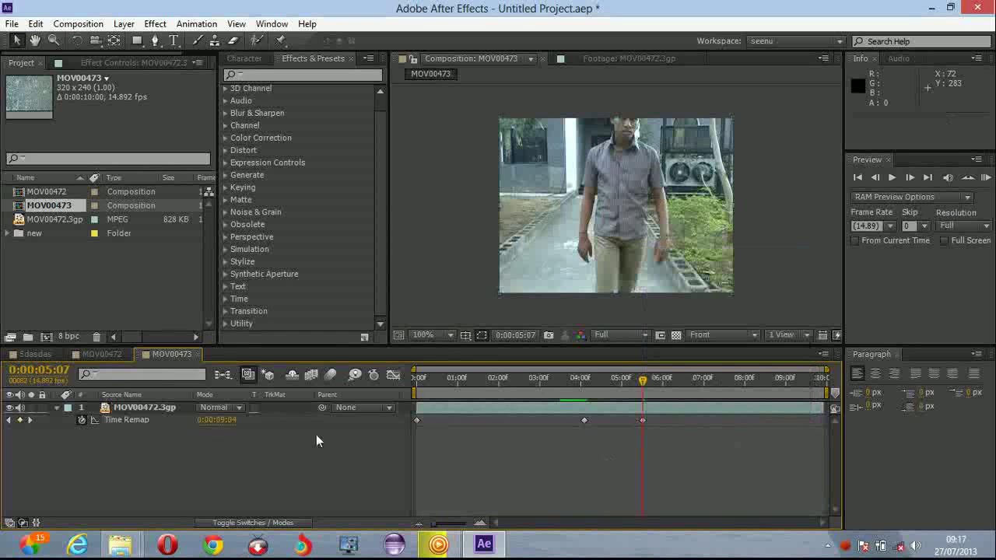
# Step: Remove Time Remap and all its keyframes from the MOV00472.3gp layer and preview the clip from 0:00:00:04
pyautogui.click(136, 419)
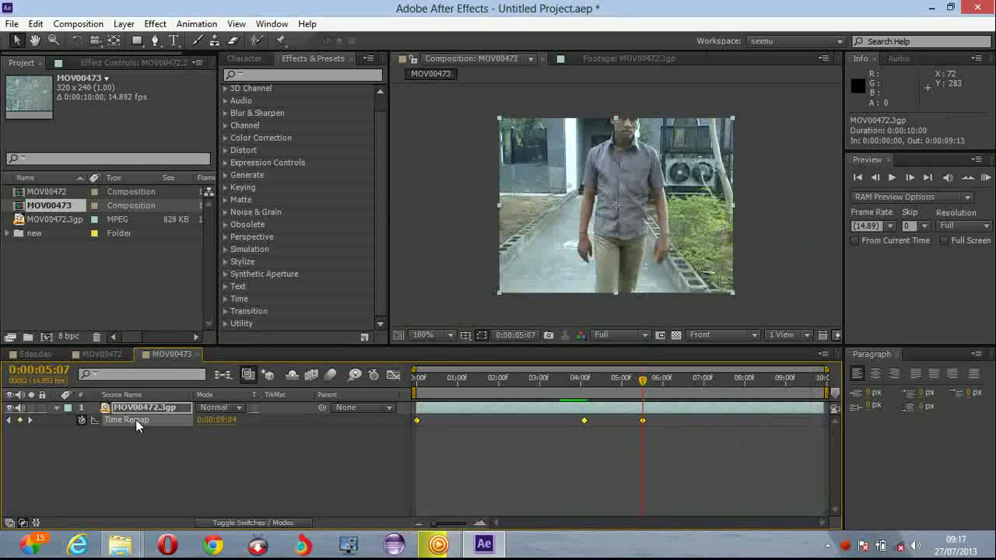
pyautogui.press('Delete')
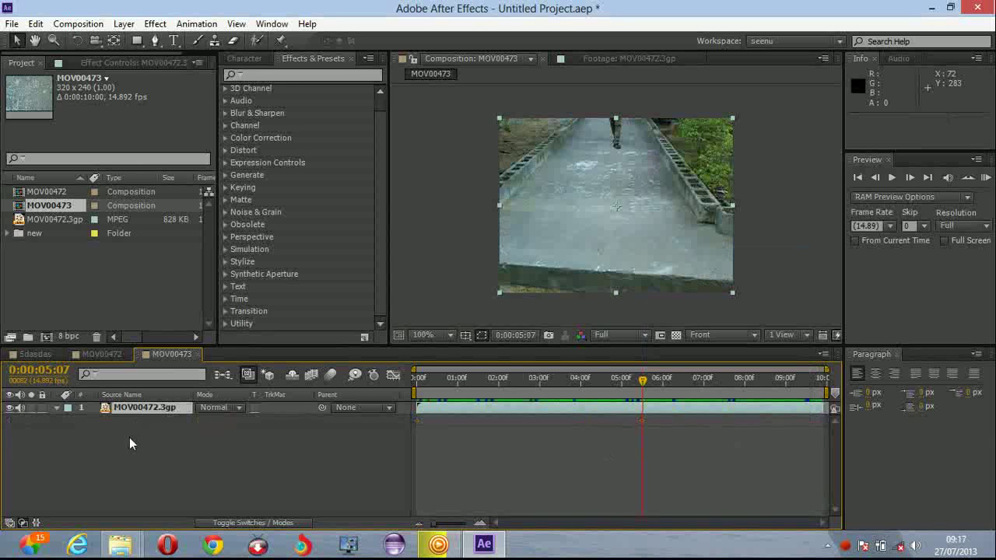
pyautogui.click(421, 371)
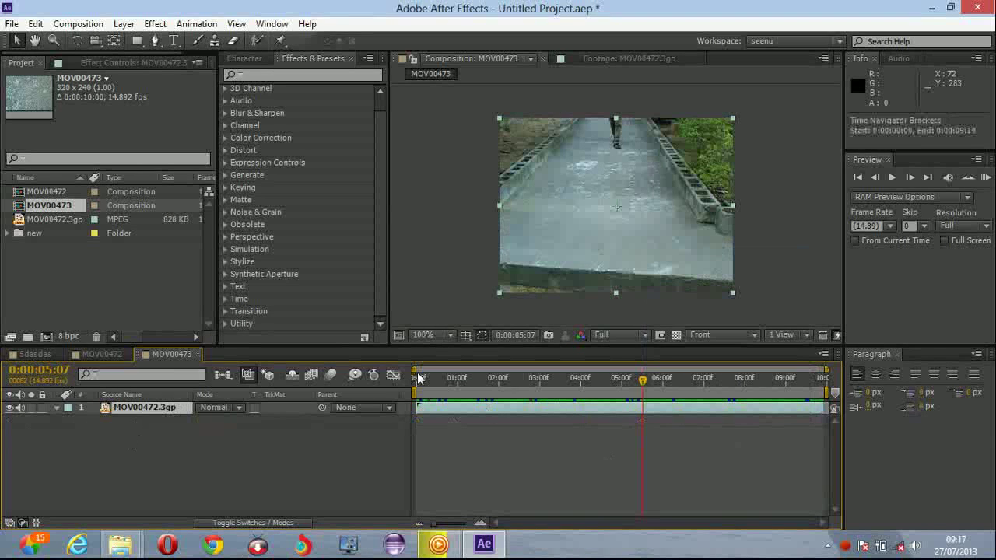
pyautogui.click(428, 382)
pyautogui.press('space')
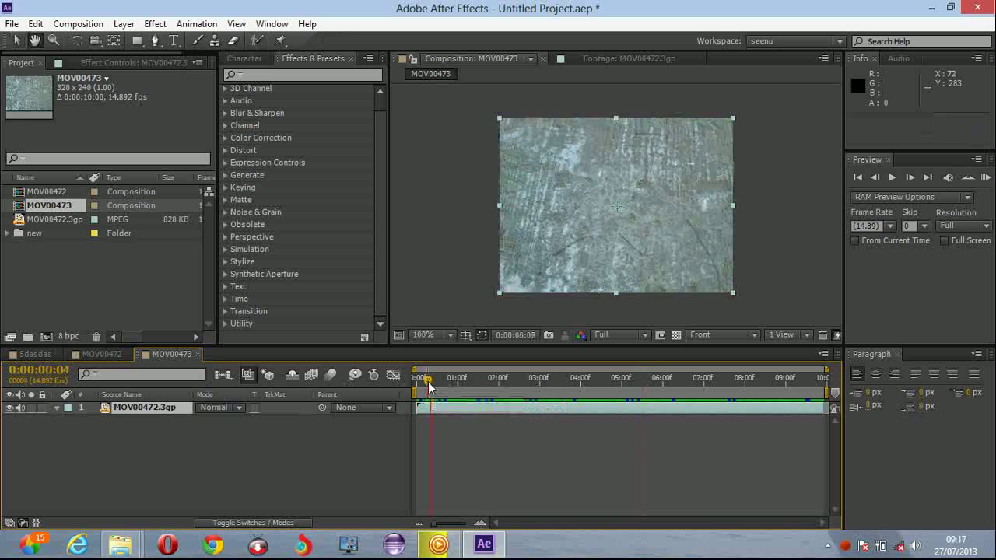